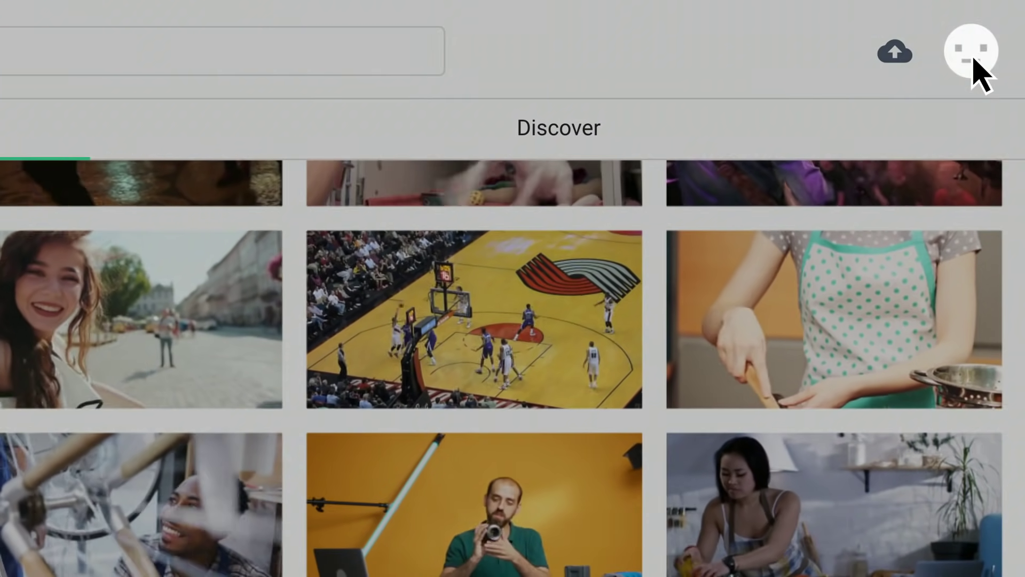
# Log into Streamanity using the Money Button sign-in option
pyautogui.click(972, 59)
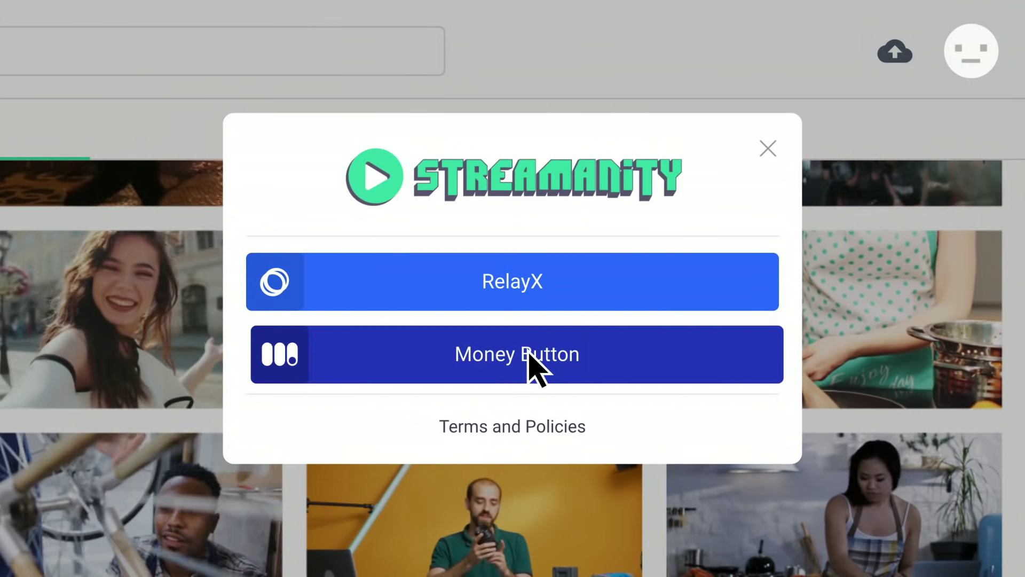
pyautogui.click(532, 358)
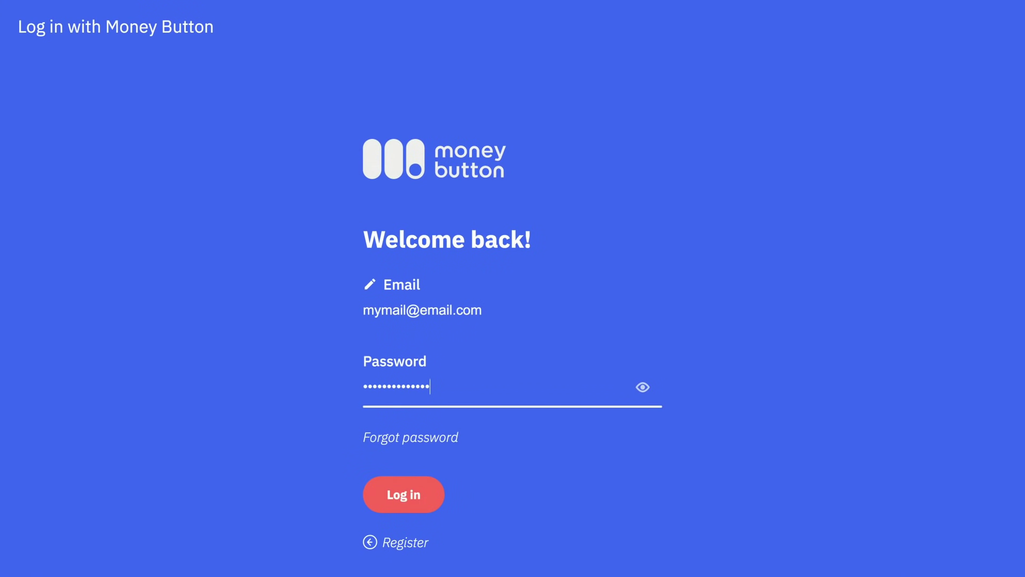
pyautogui.click(415, 497)
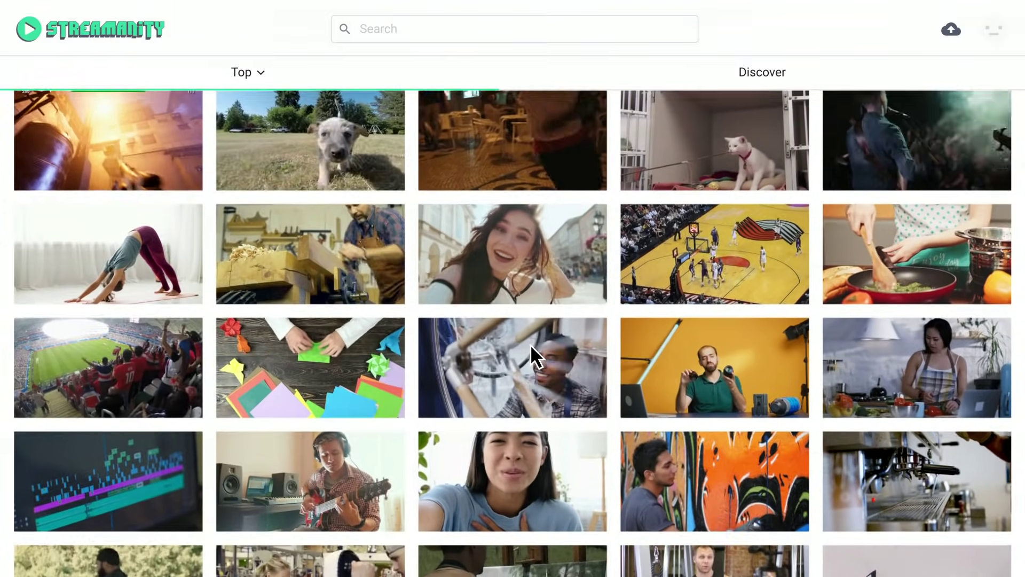
pyautogui.scroll(-1, 530, 344)
pyautogui.scroll(-1, 530, 345)
pyautogui.scroll(-1, 530, 345)
pyautogui.scroll(-1, 531, 345)
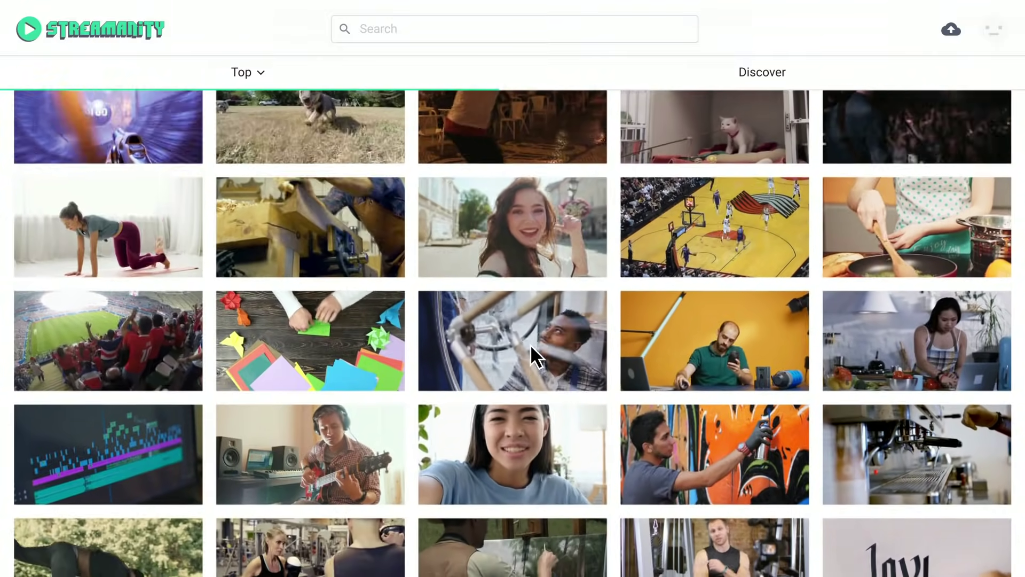
pyautogui.scroll(-1, 530, 345)
pyautogui.scroll(-1, 531, 344)
pyautogui.scroll(-1, 530, 345)
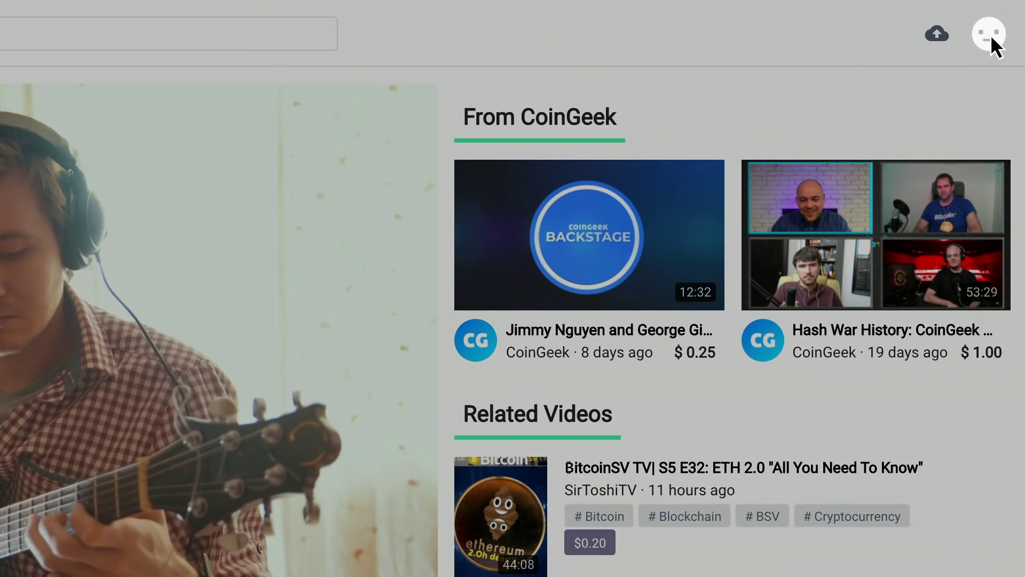
# Edit the profile with name 'My Name' and About 'Video Editor', then save
pyautogui.click(990, 35)
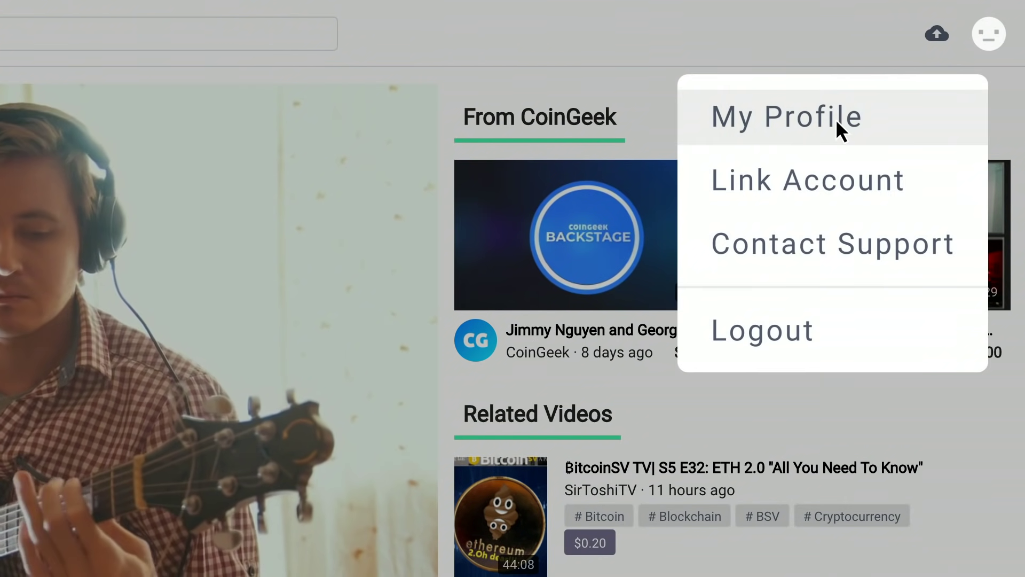
pyautogui.click(835, 119)
pyautogui.click(777, 172)
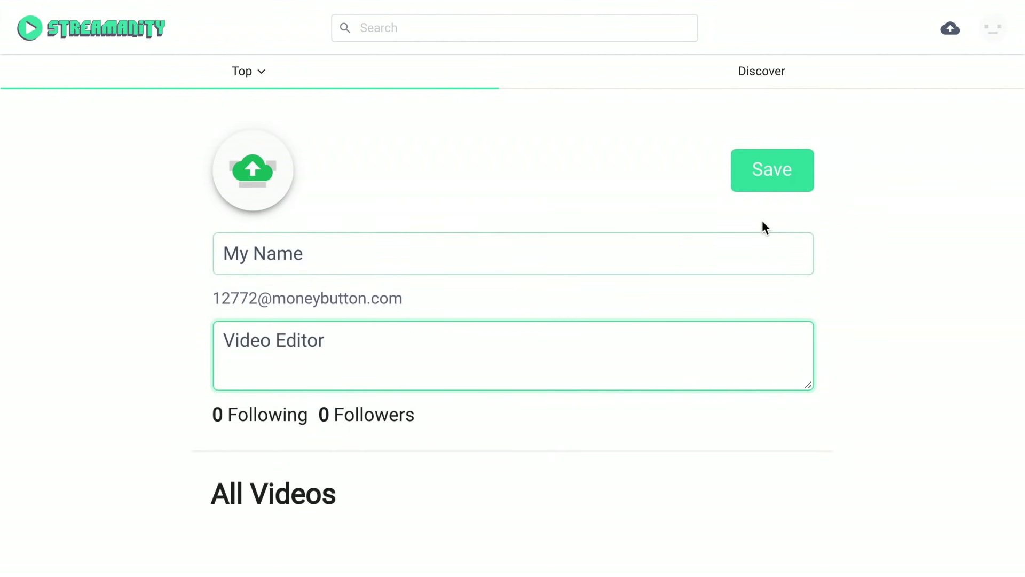
pyautogui.click(761, 173)
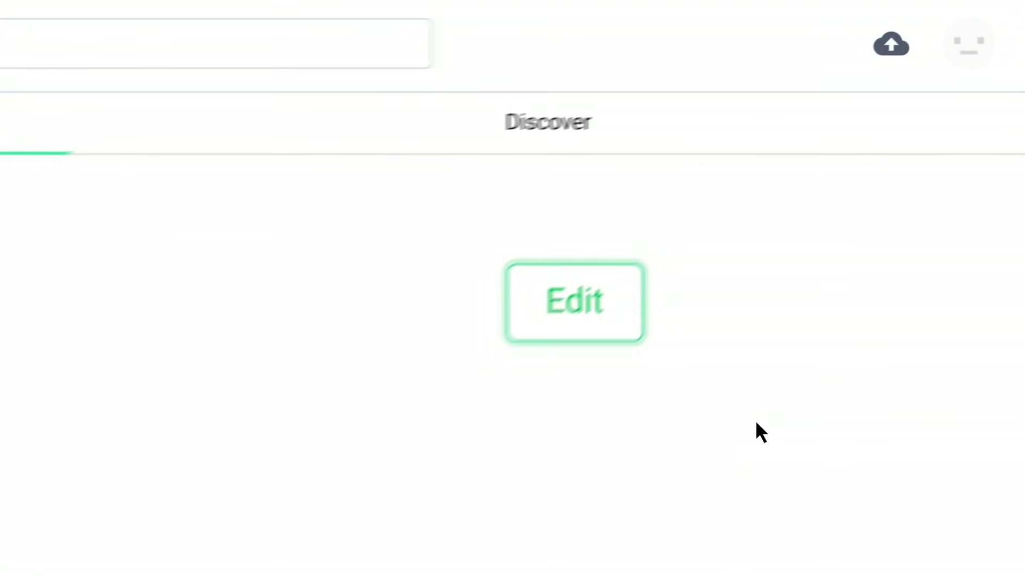
# Start uploading 'How to Record on GarageBand' and set its price to 9.42
pyautogui.click(882, 49)
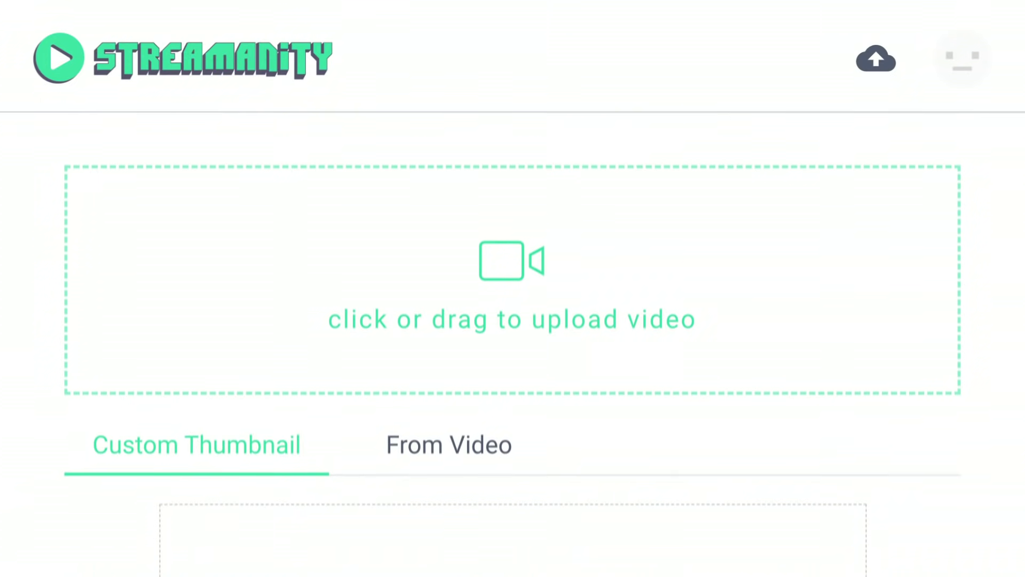
pyautogui.scroll(-1, 513, 340)
pyautogui.scroll(-1, 513, 340)
pyautogui.scroll(-1, 512, 340)
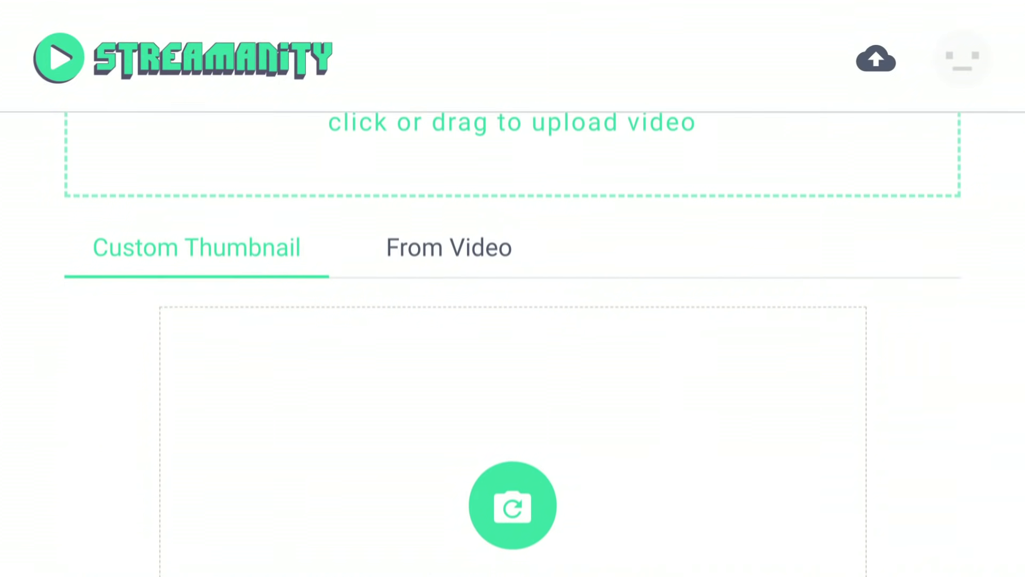
pyautogui.scroll(-1, 513, 340)
pyautogui.scroll(-1, 513, 340)
pyautogui.scroll(-1, 512, 340)
pyautogui.scroll(-5, 512, 341)
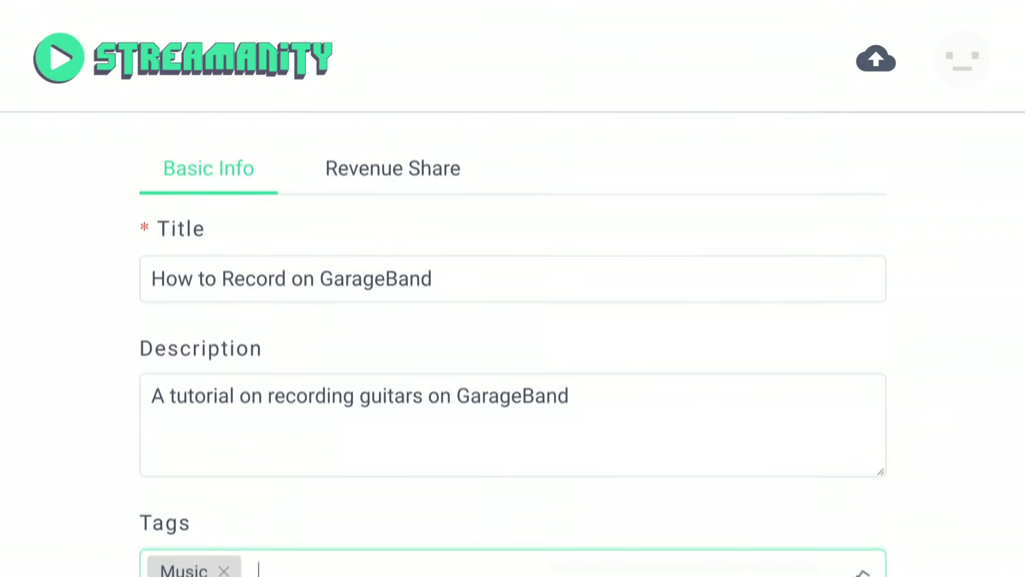
pyautogui.scroll(-1, 513, 341)
pyautogui.scroll(-1, 295, 535)
pyautogui.scroll(-1, 295, 535)
pyautogui.scroll(-1, 294, 535)
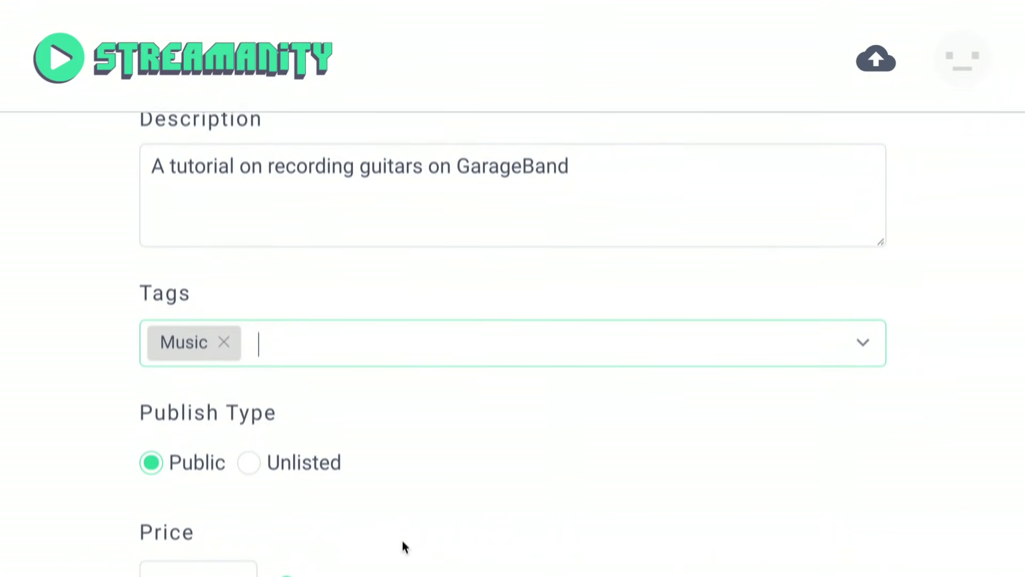
pyautogui.scroll(-1, 295, 534)
pyautogui.moveTo(295, 534)
pyautogui.mouseDown()
pyautogui.moveTo(315, 485)
pyautogui.moveTo(416, 397)
pyautogui.mouseUp()
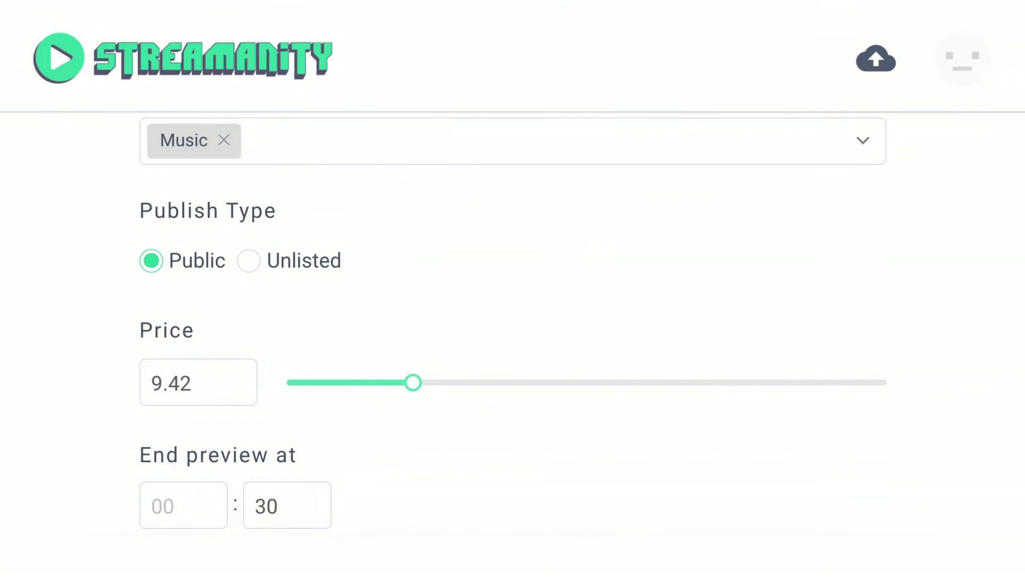
pyautogui.scroll(5, 144, 365)
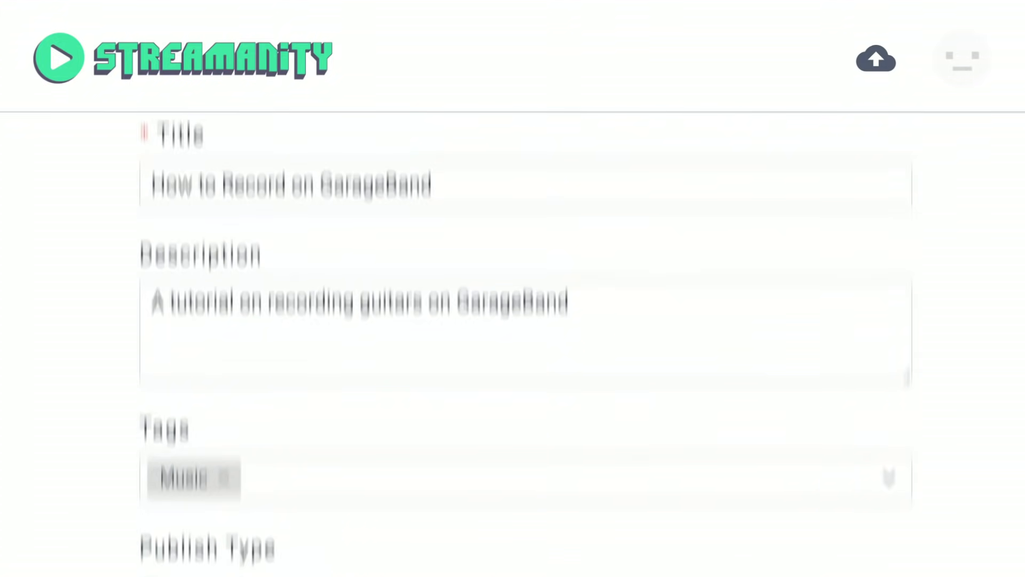
# Add a revenue-share paymail and publish the GarageBand video
pyautogui.click(347, 173)
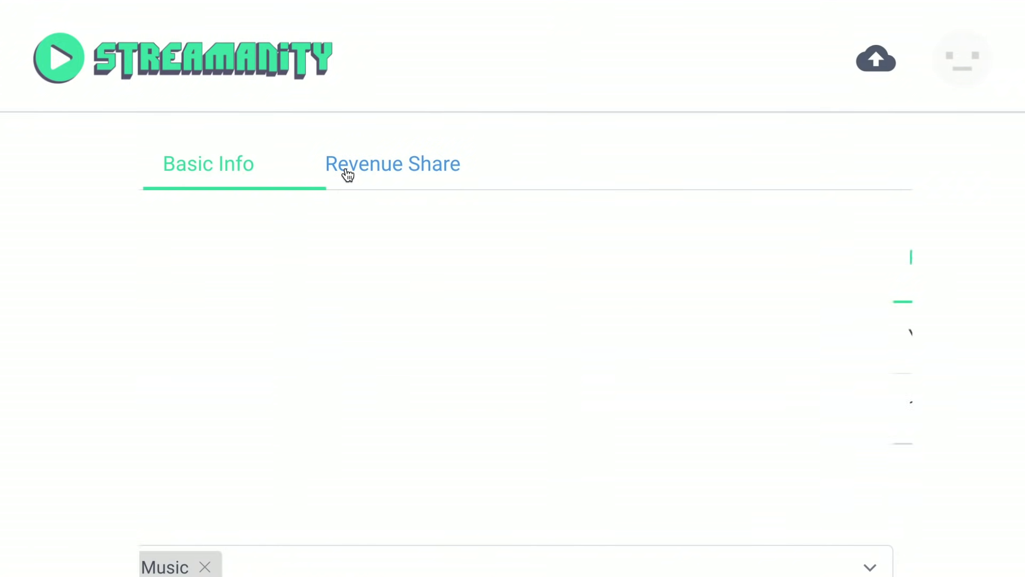
pyautogui.scroll(-2, 357, 208)
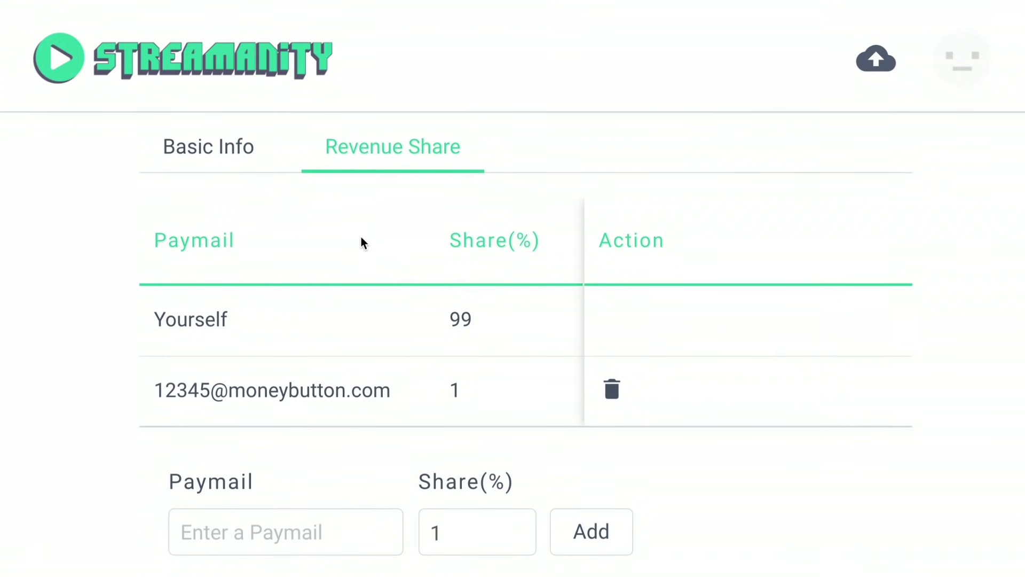
pyautogui.click(294, 478)
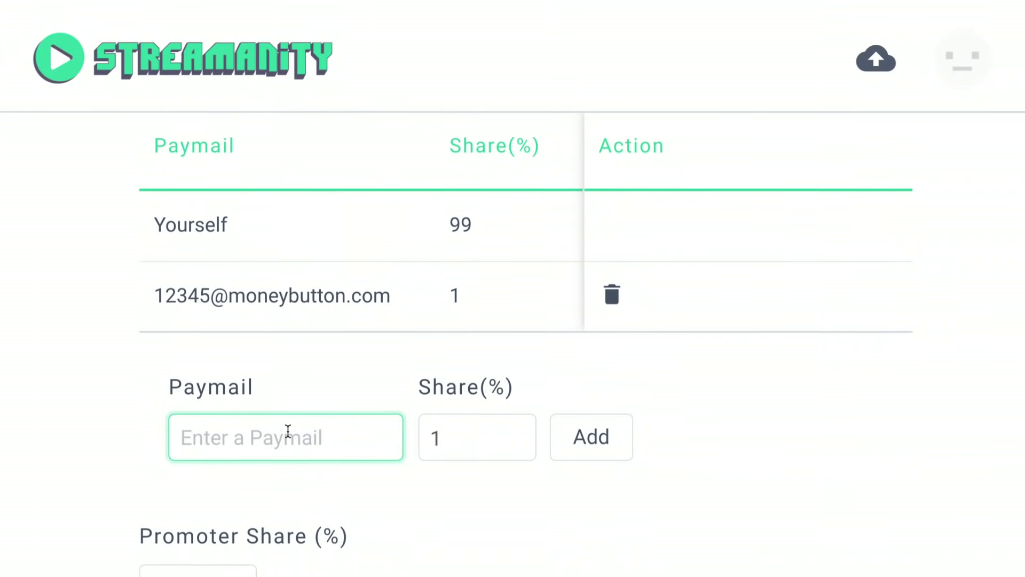
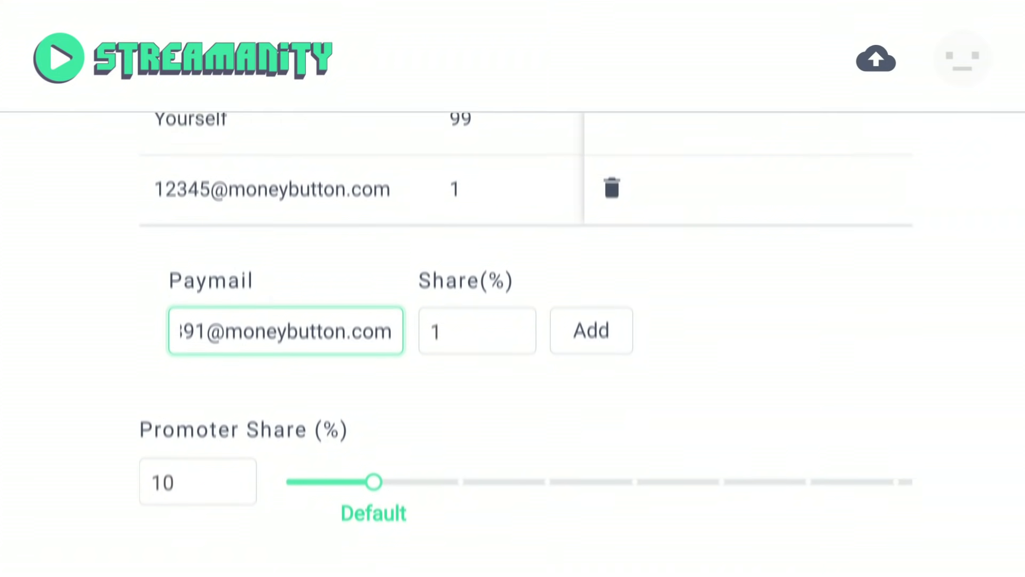
pyautogui.scroll(-2, 860, 536)
pyautogui.click(857, 519)
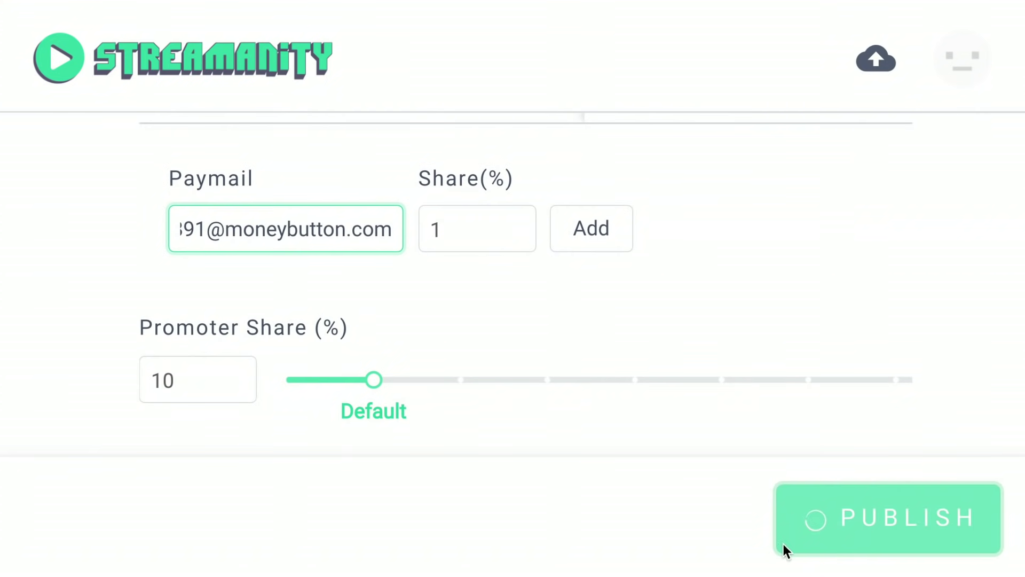